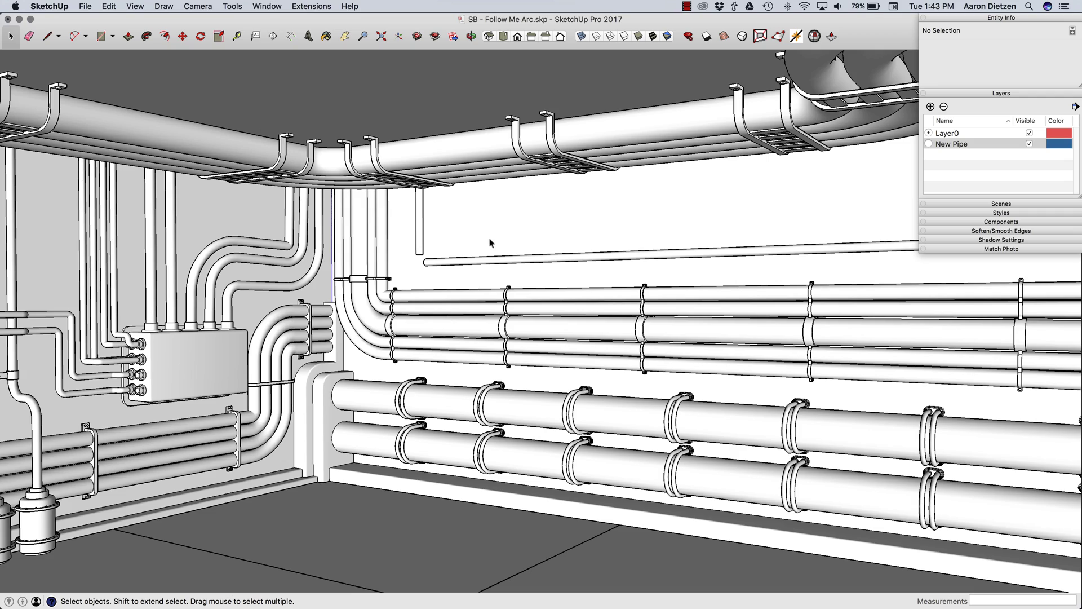
Step: Zoom into the room corner and orbit until both pipes' open end faces are visible
scroll(482, 241, up, 5)
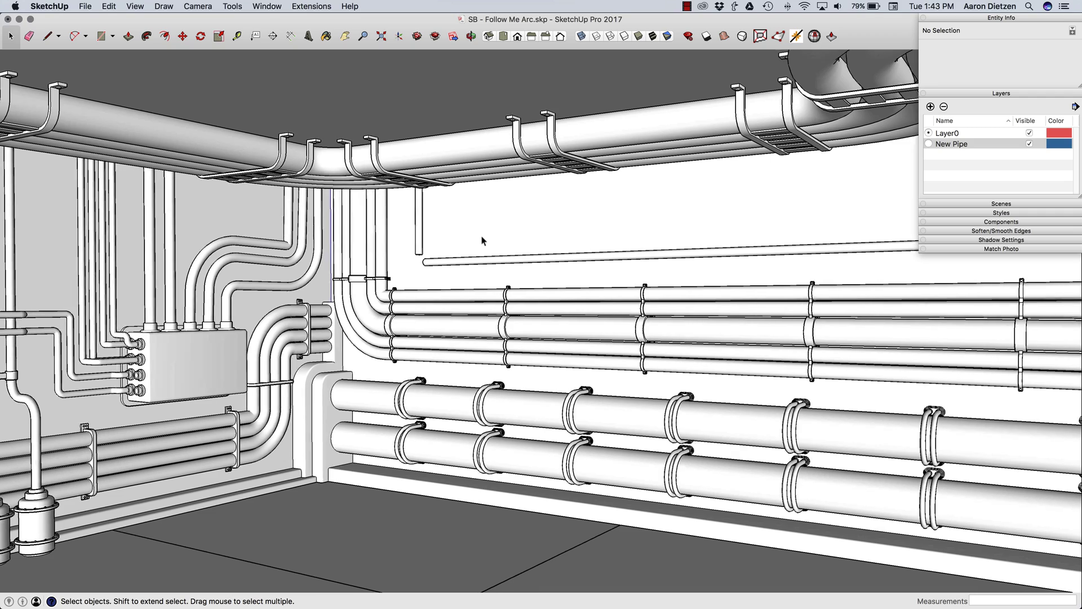
scroll(415, 240, up, 8)
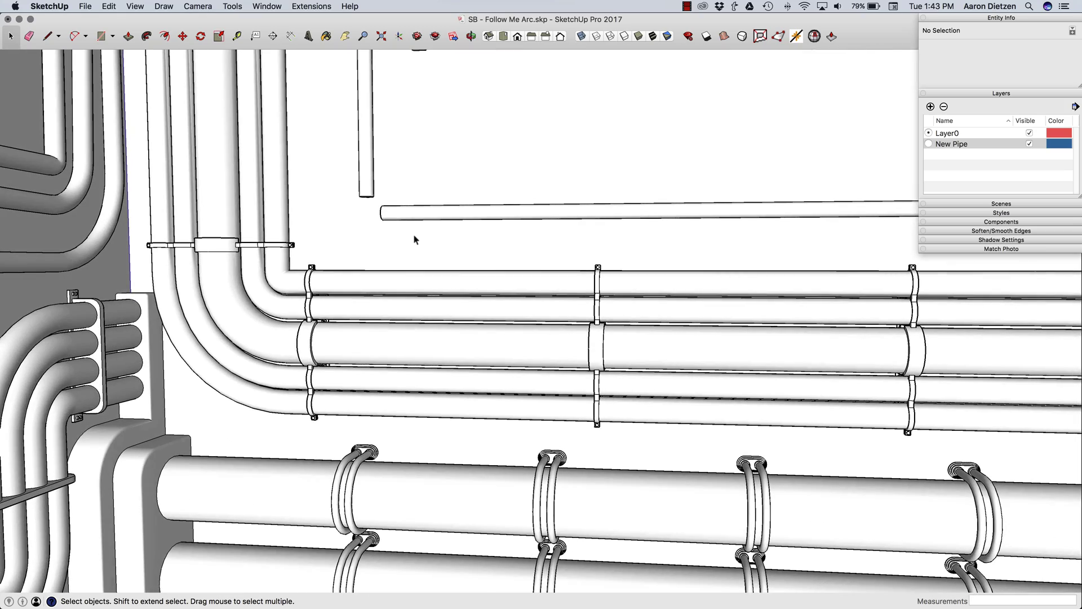
scroll(415, 240, up, 8)
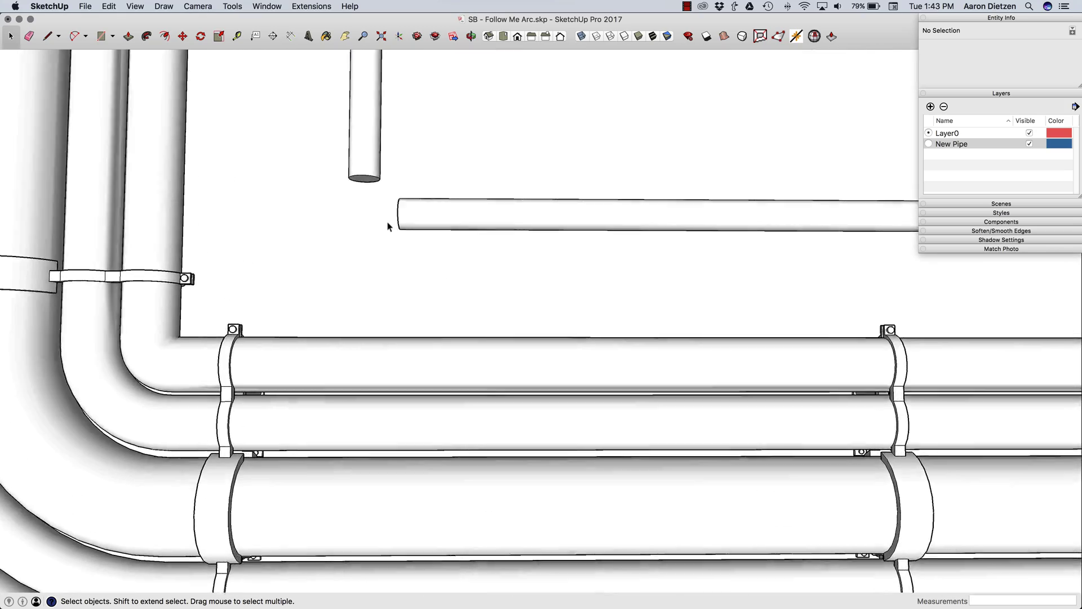
scroll(388, 227, up, 10)
middle_drag(521, 292, 392, 184)
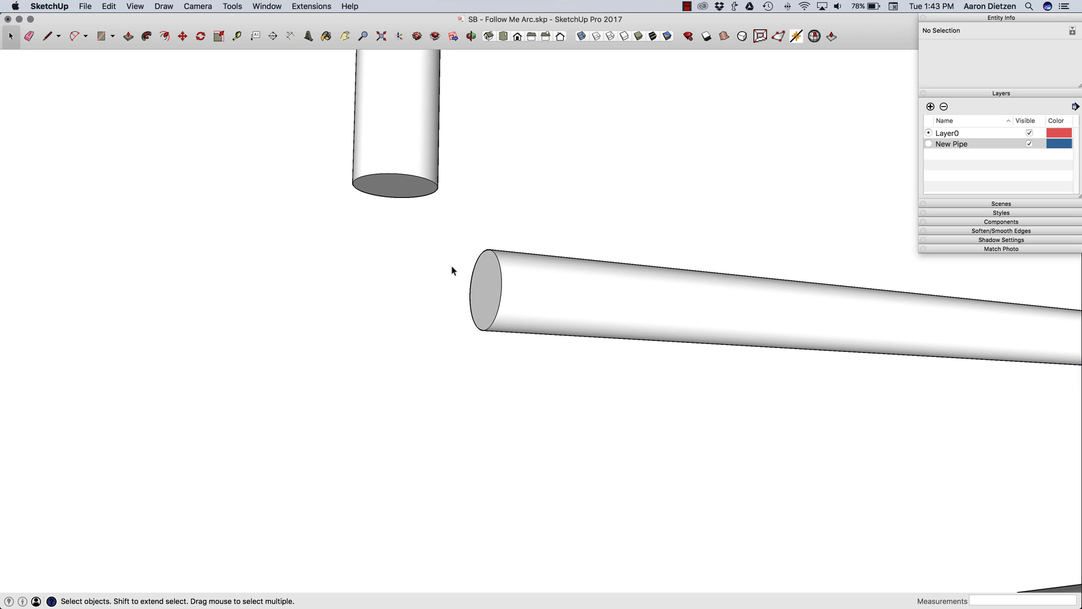
Step: Draw a 2-Point Arc from the vertical pipe's end centre to the horizontal pipe's end centre
key(a)
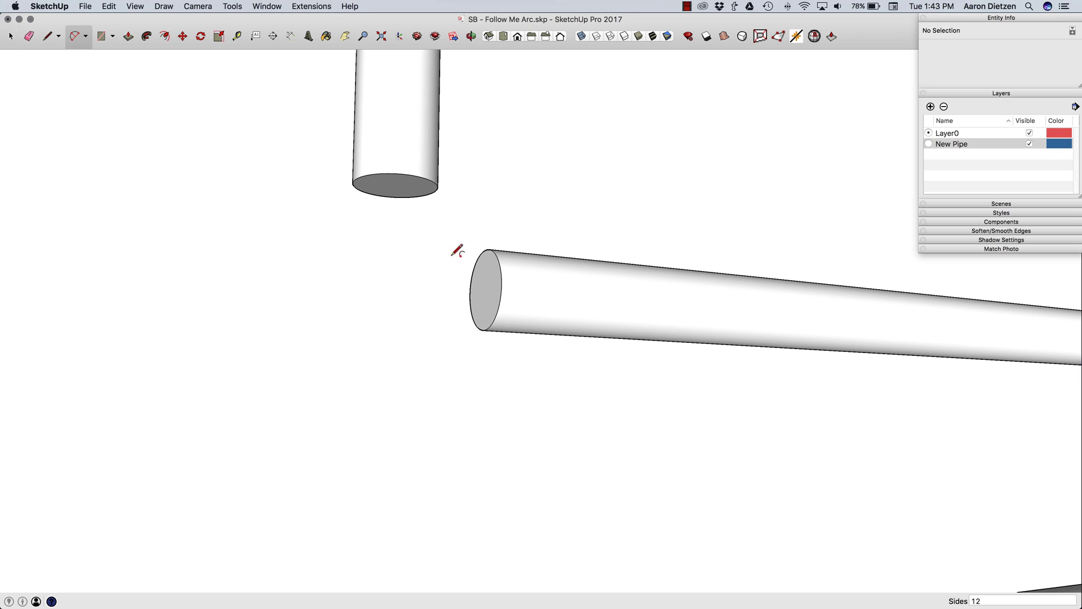
mouse_move(401, 174)
middle_down()
mouse_move(411, 169)
mouse_move(393, 190)
middle_up()
click(393, 190)
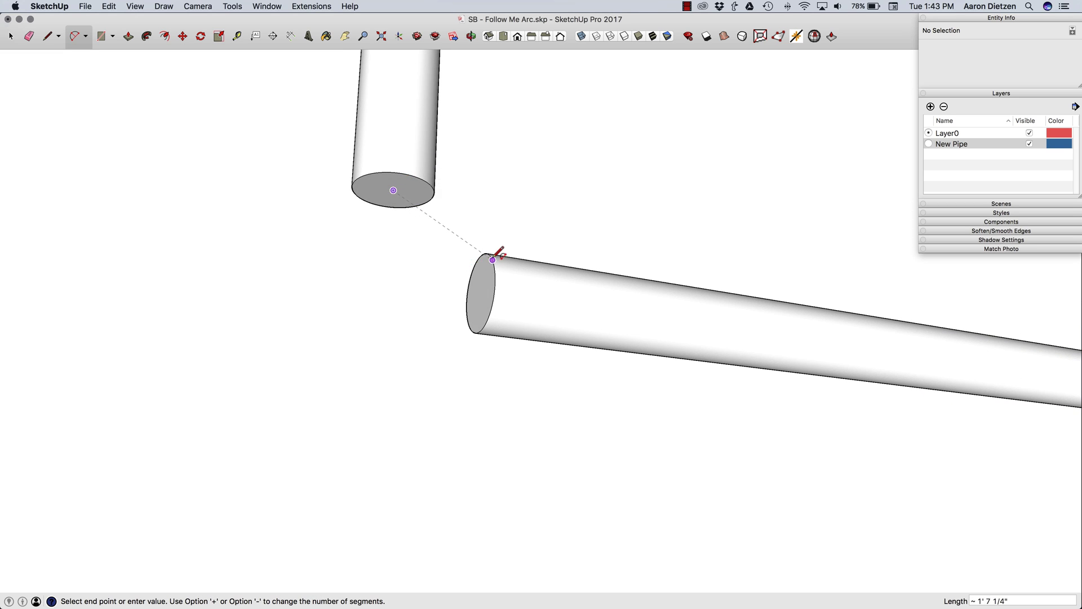
click(480, 294)
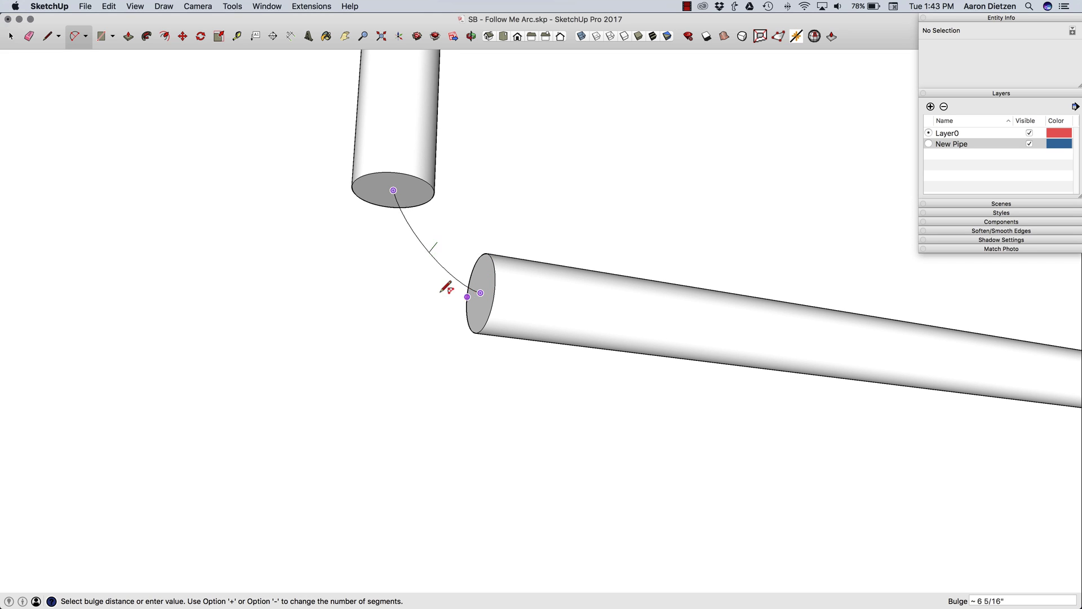
middle_drag(434, 283, 435, 285)
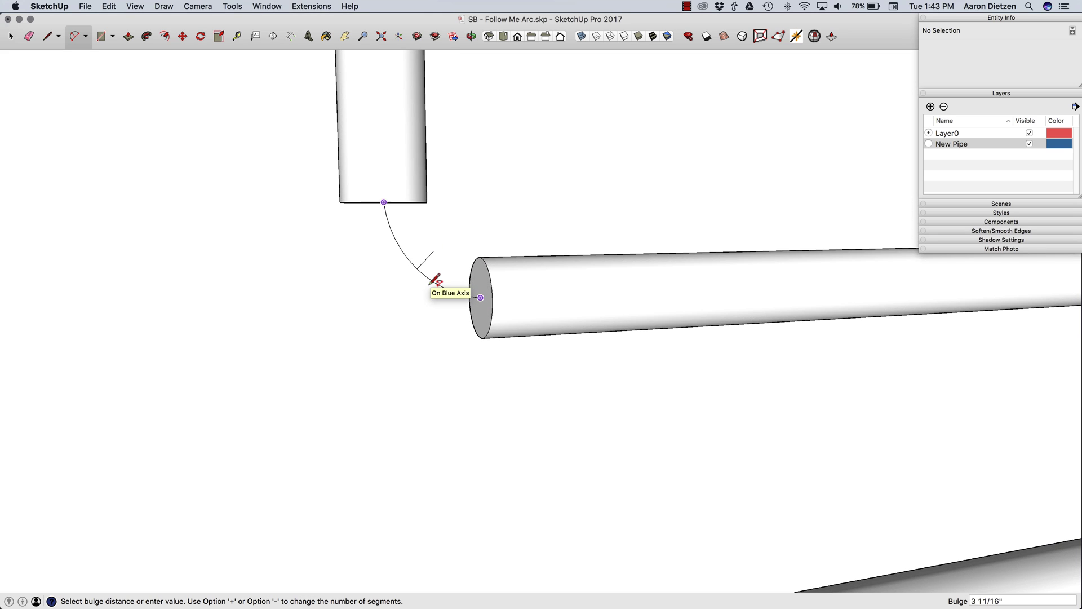
click(430, 287)
Step: Draw a circle on the vertical pipe's bottom face sized to the pipe's edge
middle_drag(430, 286, 457, 242)
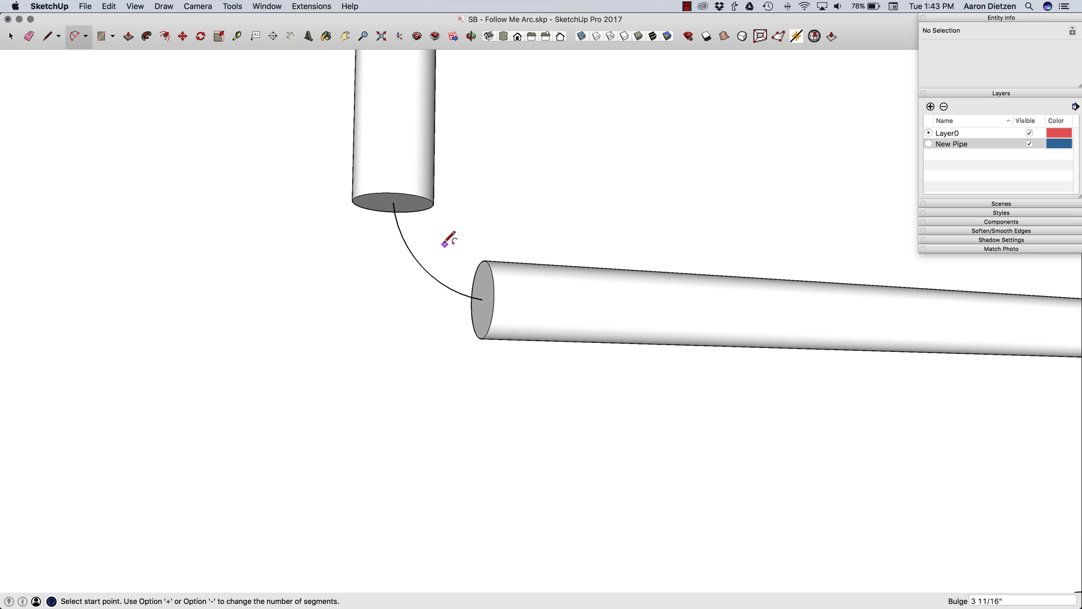
key(c)
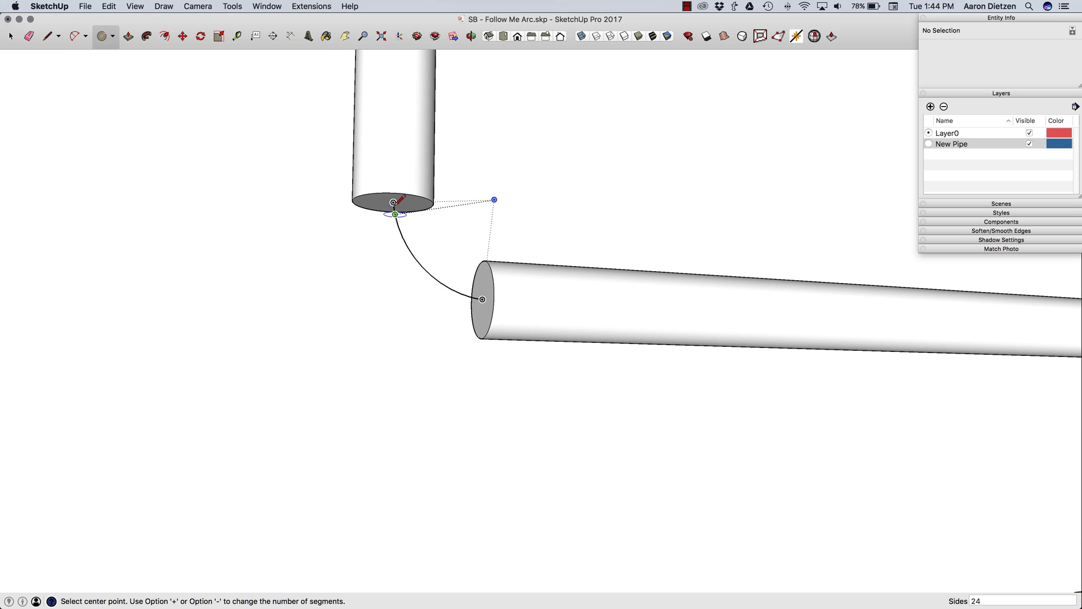
click(393, 202)
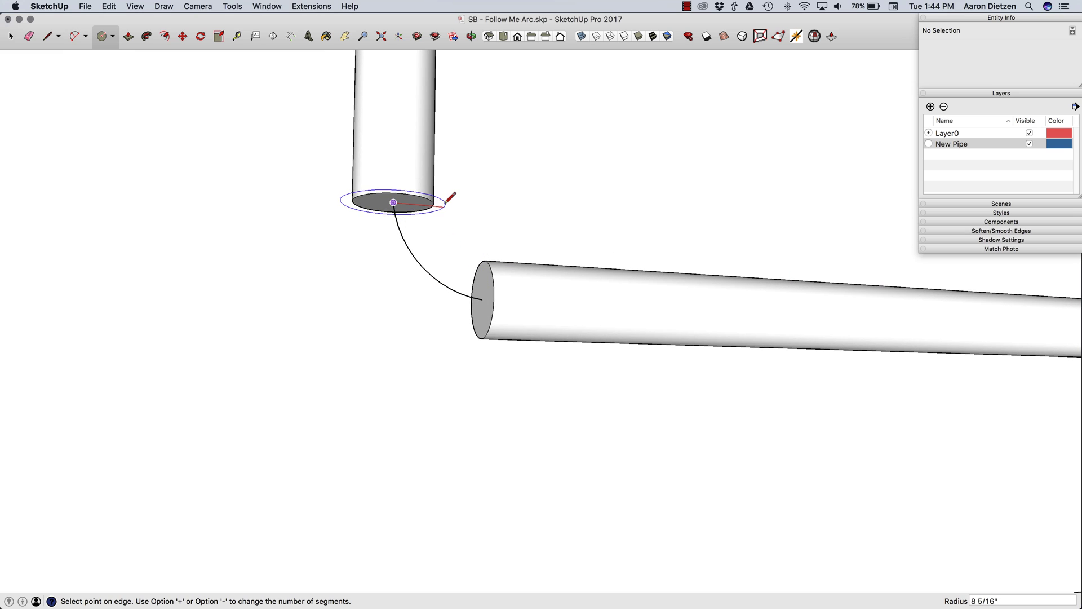
click(444, 202)
key(space)
Step: Select the arc and sweep the circle along it with Follow Me into an elbow
click(407, 253)
click(146, 36)
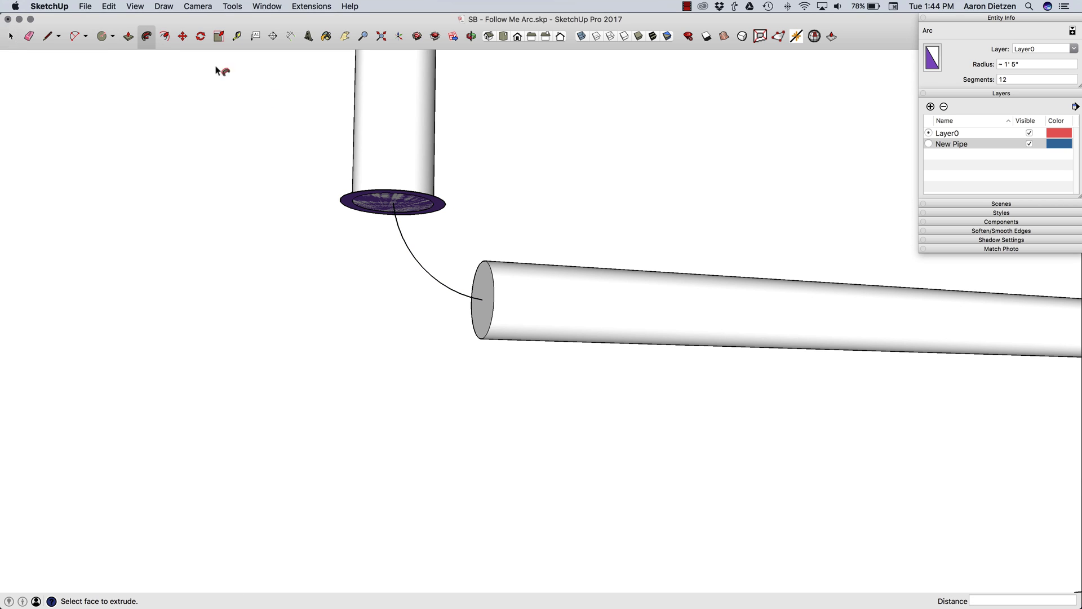
click(445, 205)
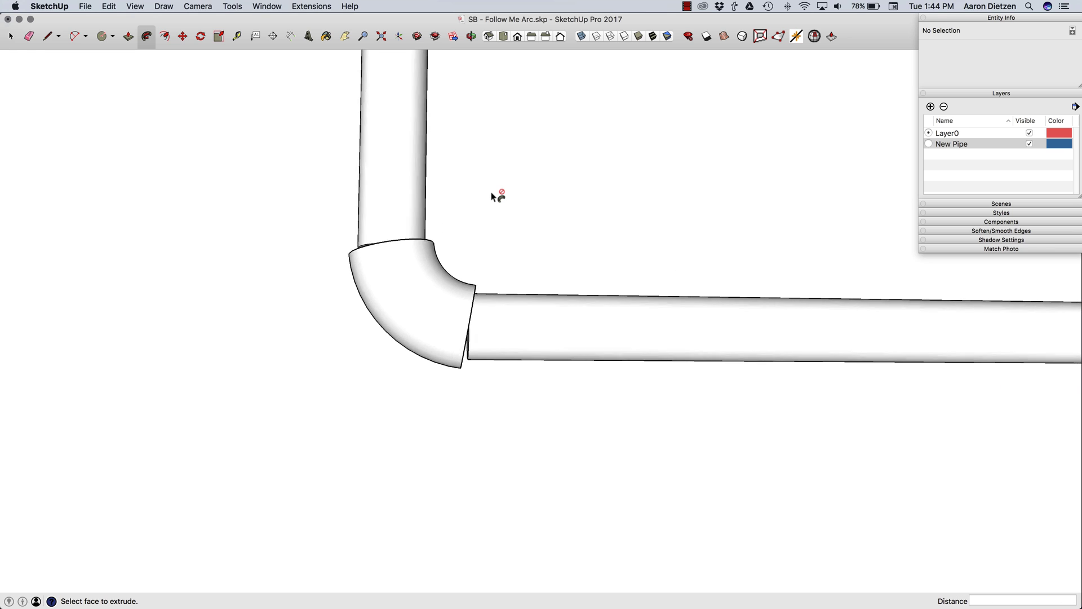
key(space)
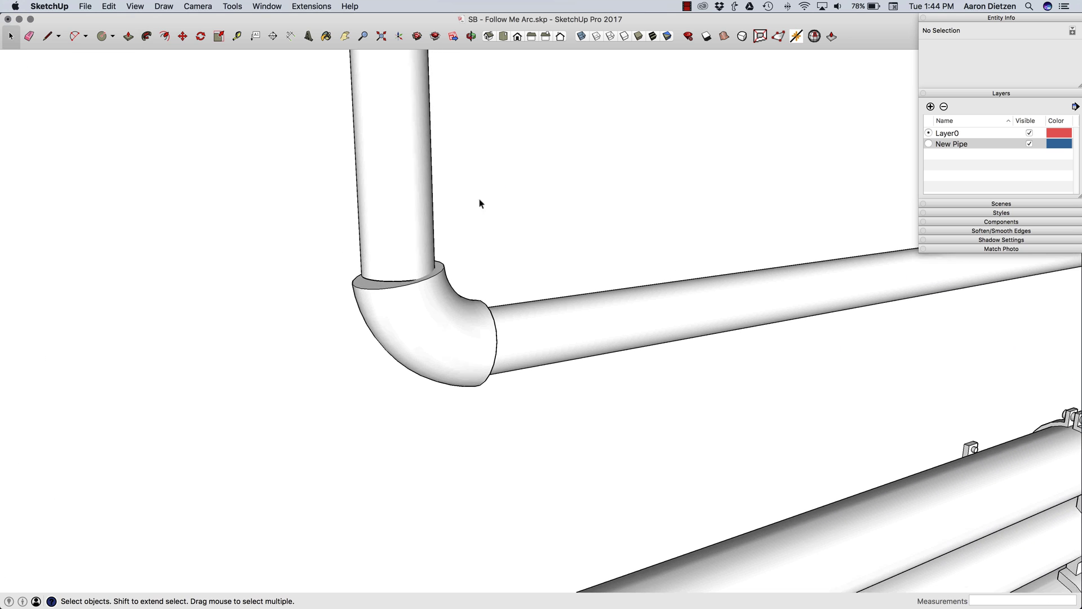
Step: Inspect the swept elbow from several angles, then undo the Follow Me sweep
middle_drag(396, 292, 449, 255)
middle_drag(389, 273, 481, 258)
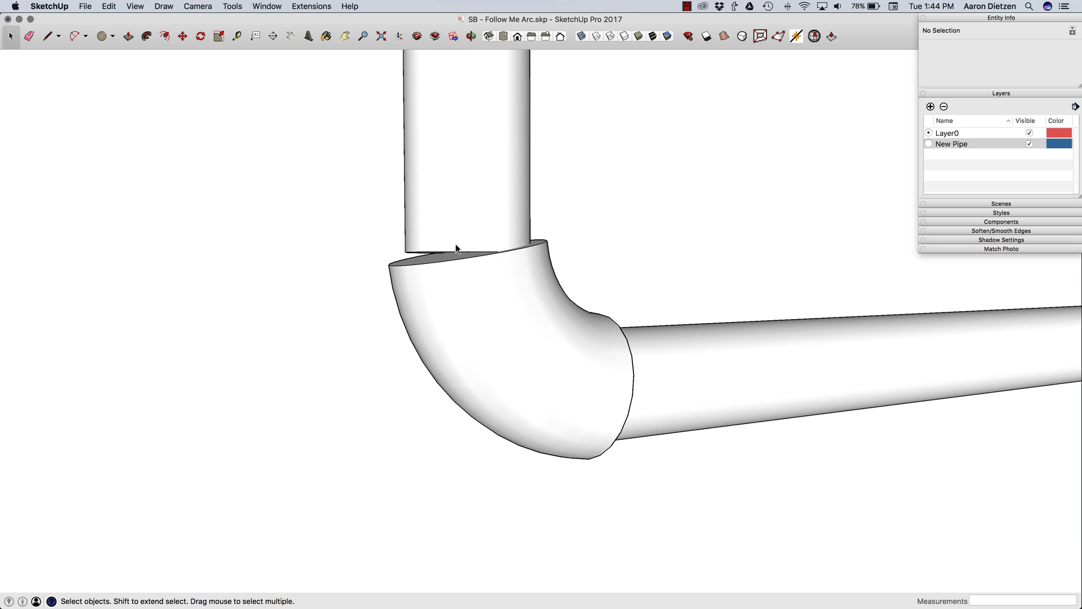
mouse_move(443, 273)
middle_down()
mouse_move(425, 269)
mouse_move(438, 269)
middle_up()
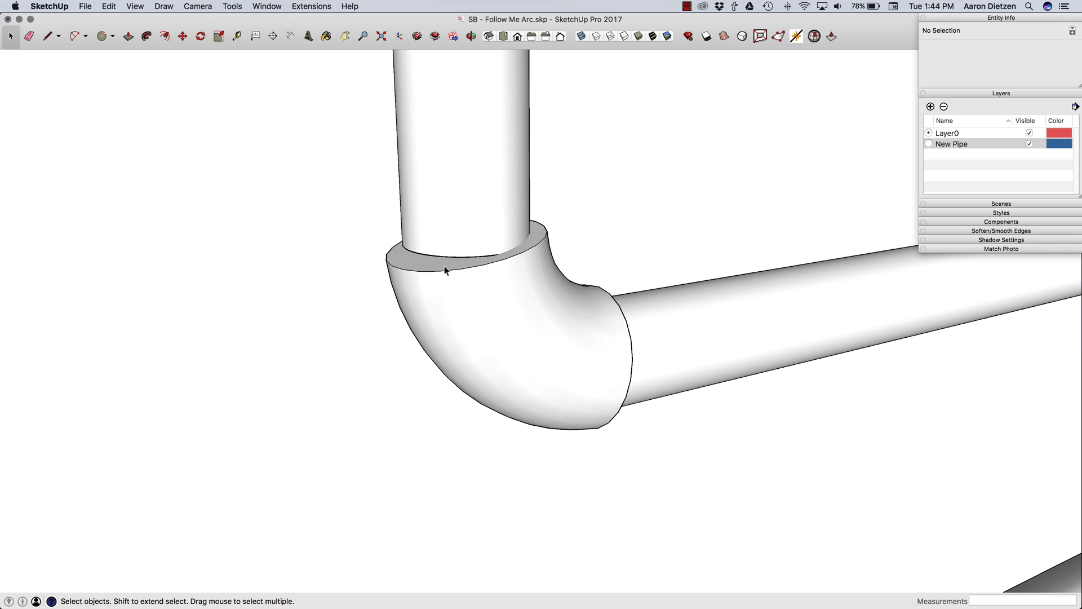
middle_drag(448, 144, 445, 245)
key(super+z)
key(super+z)
scroll(443, 244, up, 5)
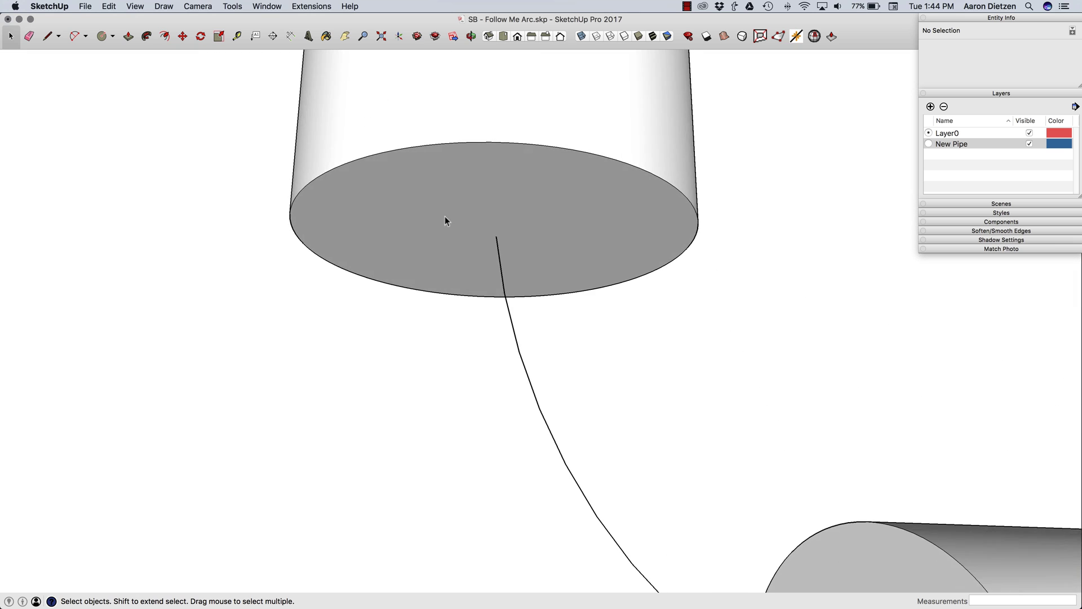
scroll(476, 251, down, 3)
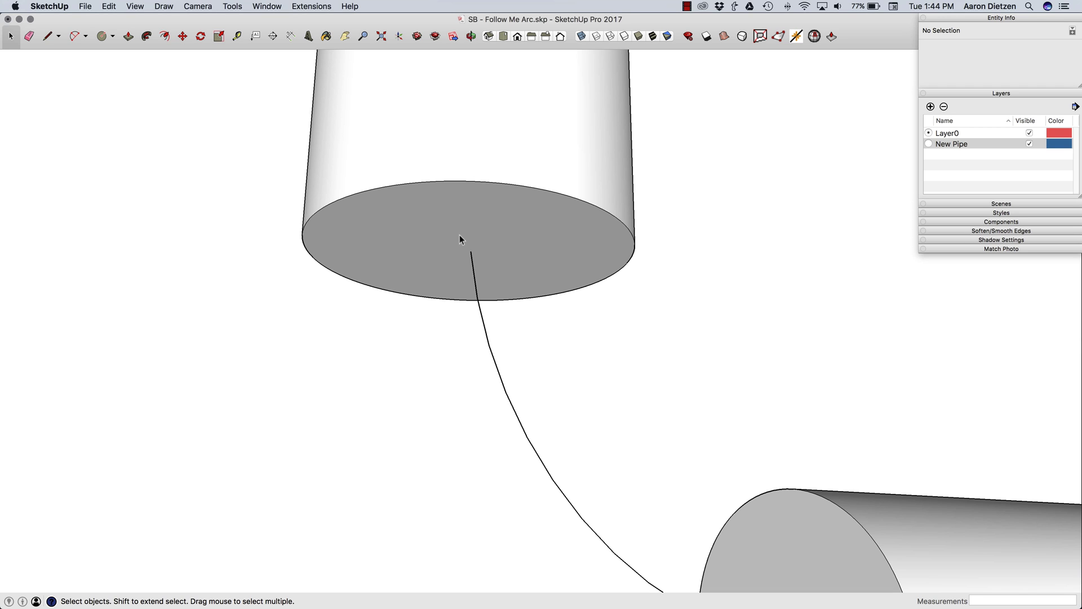
Step: Draw short straight line stubs at the centres of both pipe end faces
middle_drag(472, 253, 472, 314)
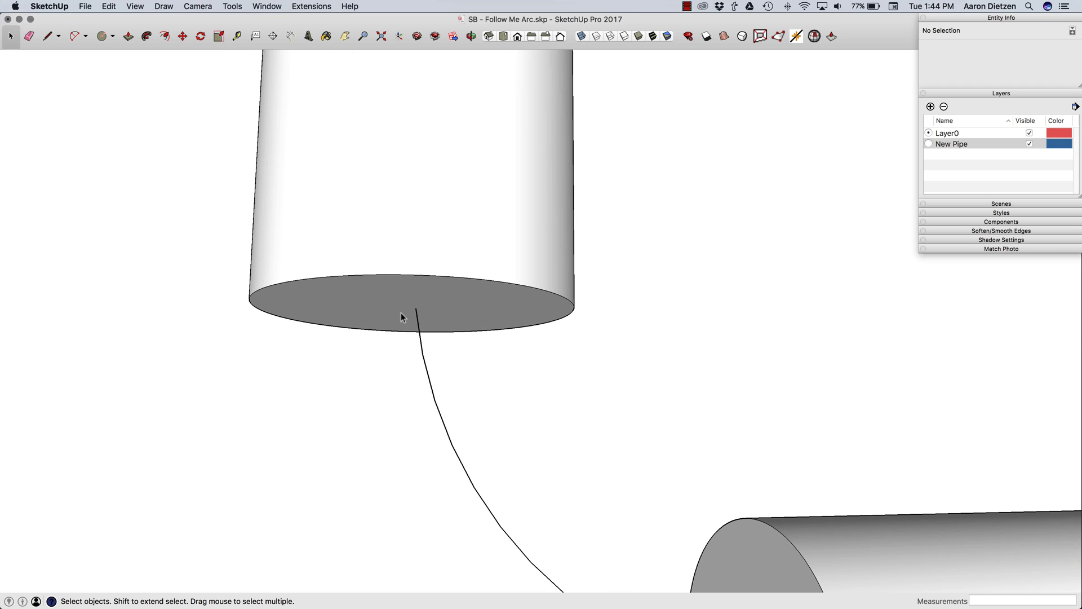
key(l)
click(416, 310)
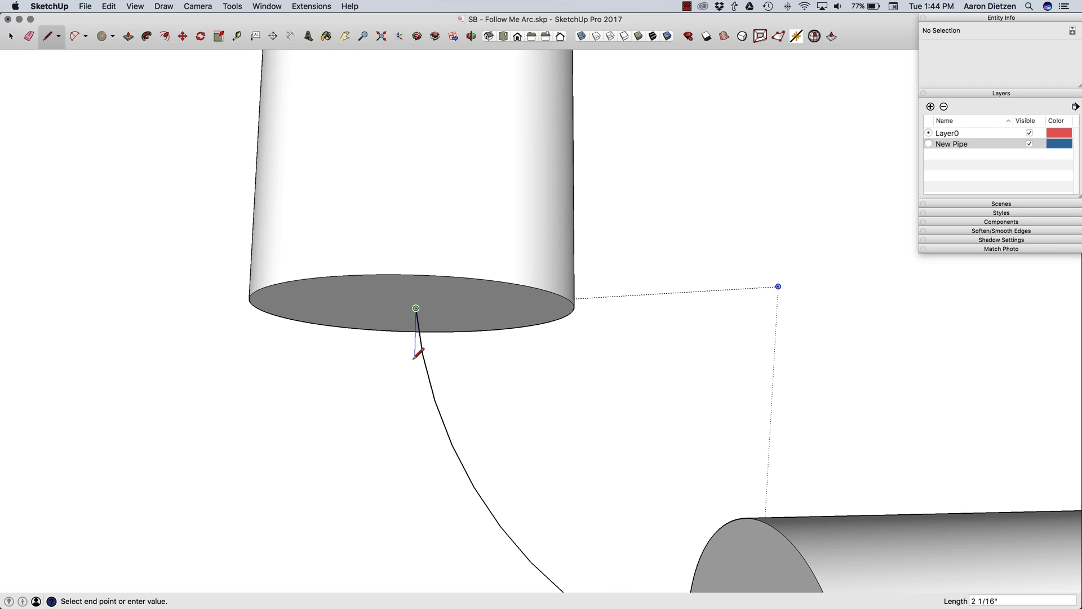
key(space)
middle_drag(430, 346, 440, 324)
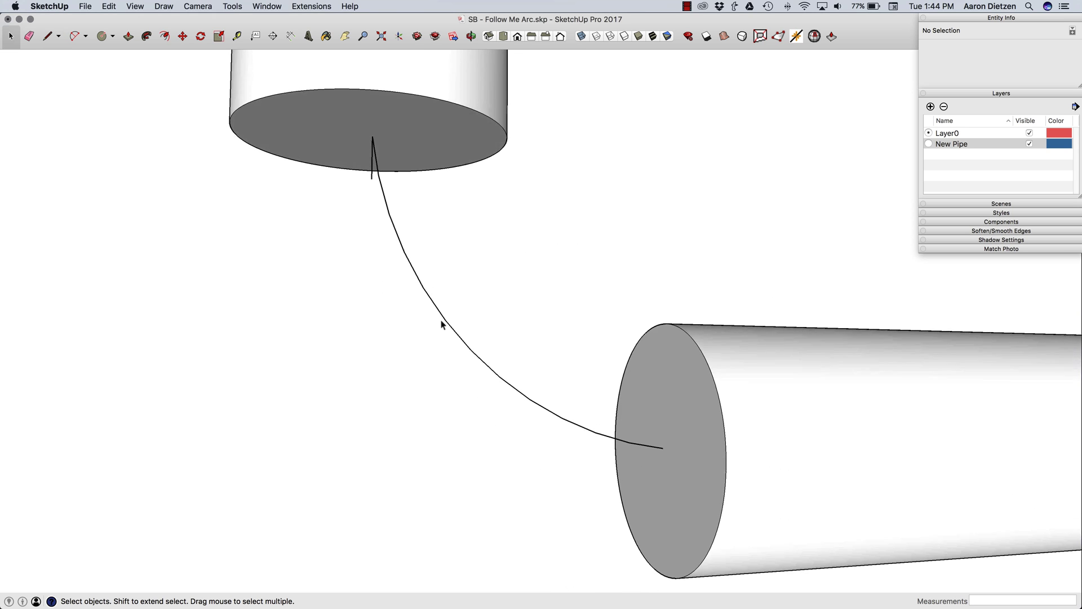
key(l)
click(655, 430)
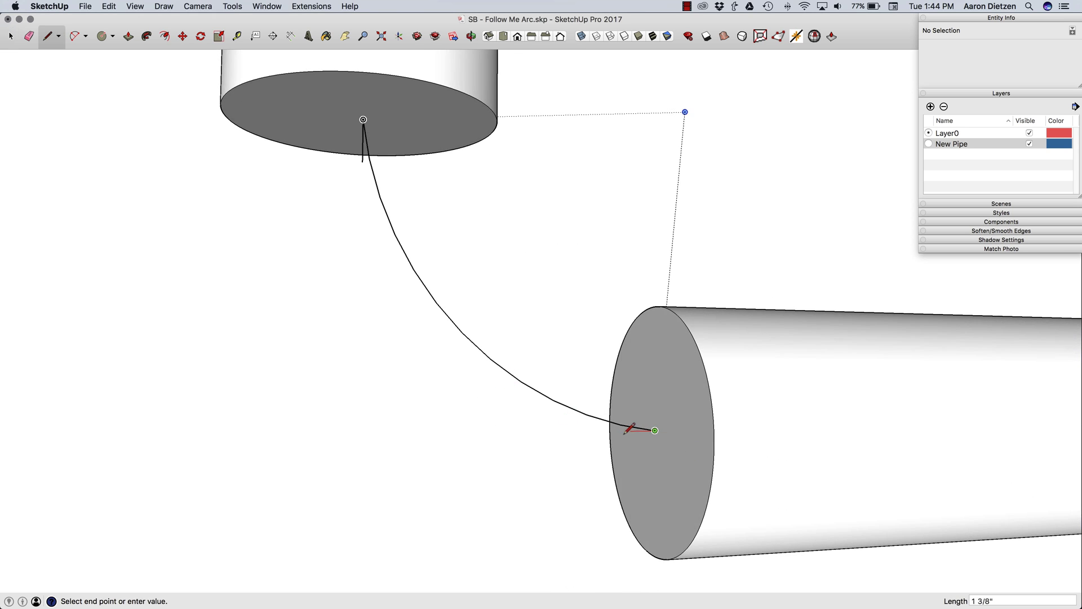
key(space)
Step: Erase the old arc curve connecting the two pipe ends
middle_drag(633, 430, 604, 415)
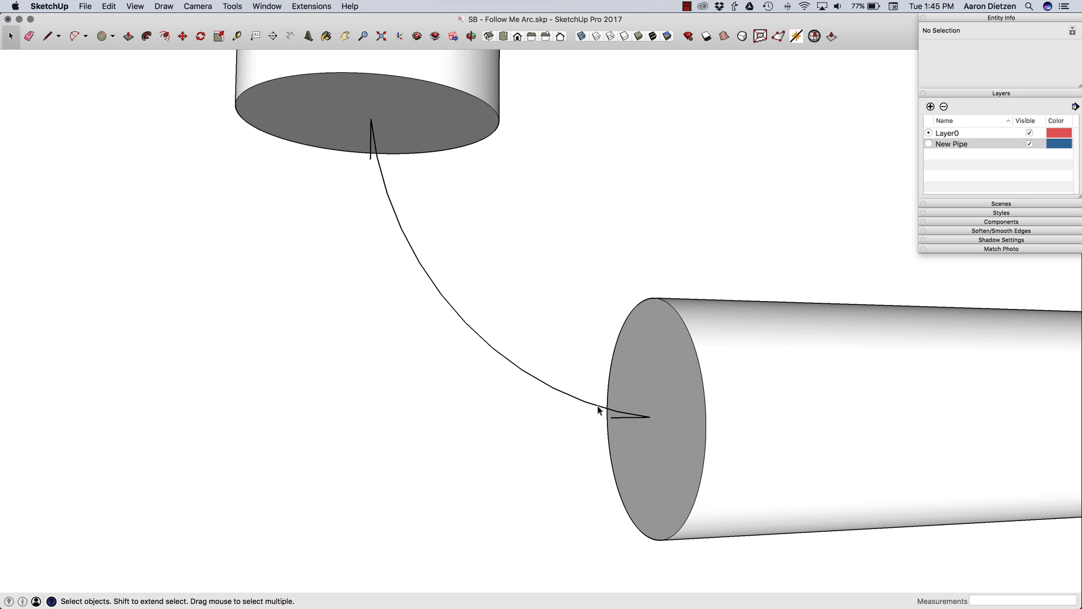
key(e)
click(492, 347)
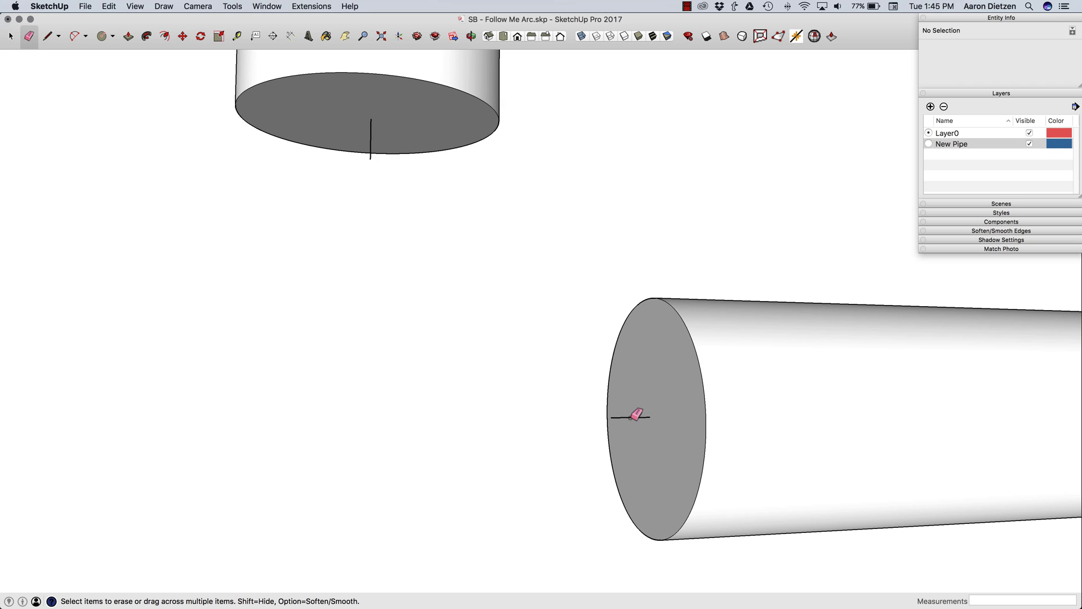
key(space)
middle_drag(611, 419, 387, 273)
Step: Draw a 2-Point Arc linking the vertical and horizontal stub ends, then select the vertical stub edge
key(a)
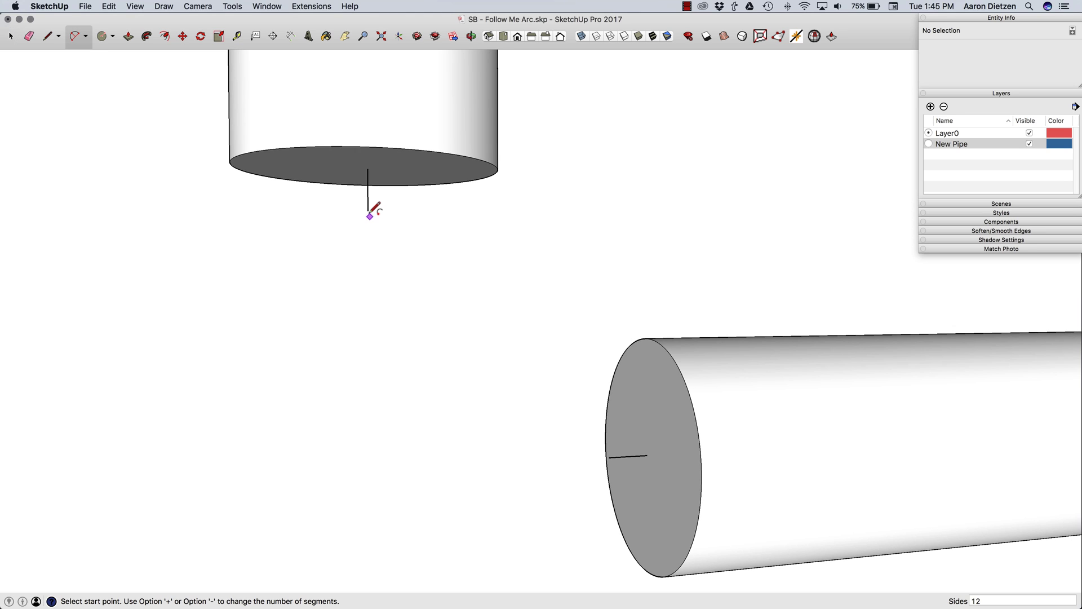
click(368, 210)
click(609, 457)
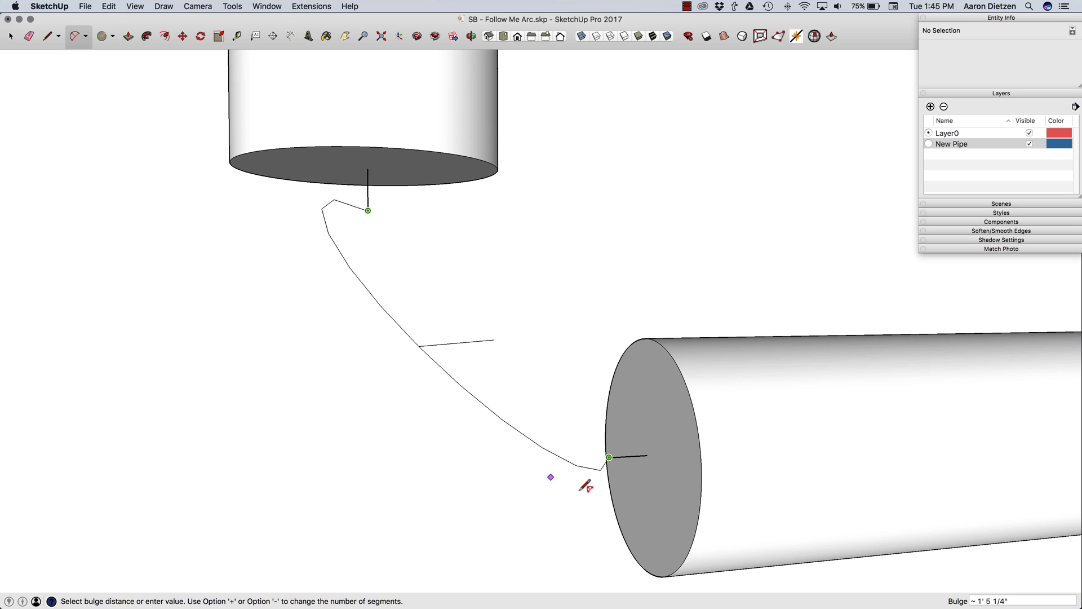
click(518, 456)
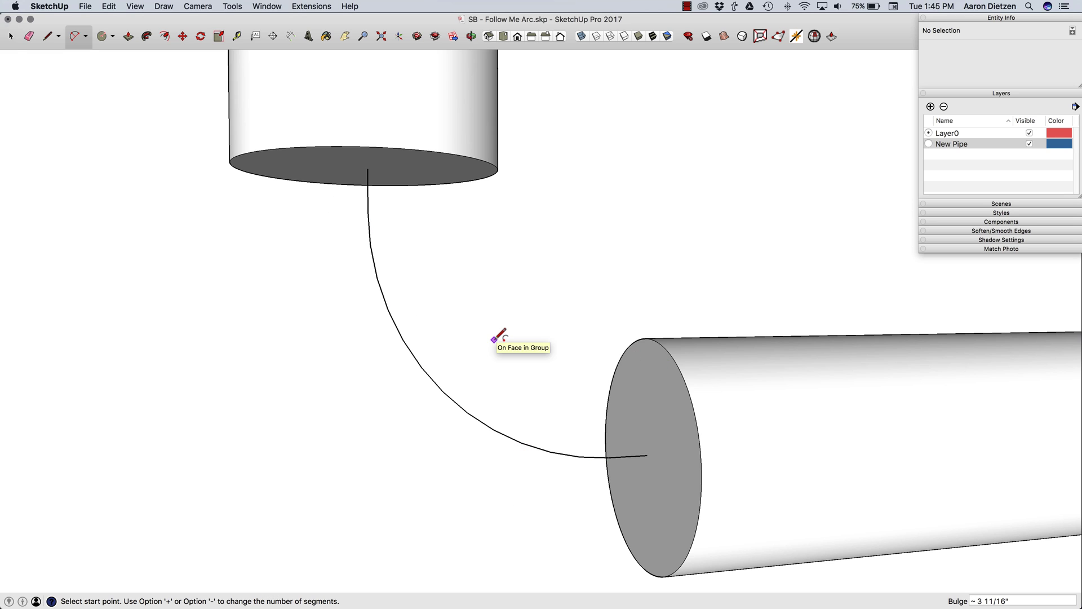
key(space)
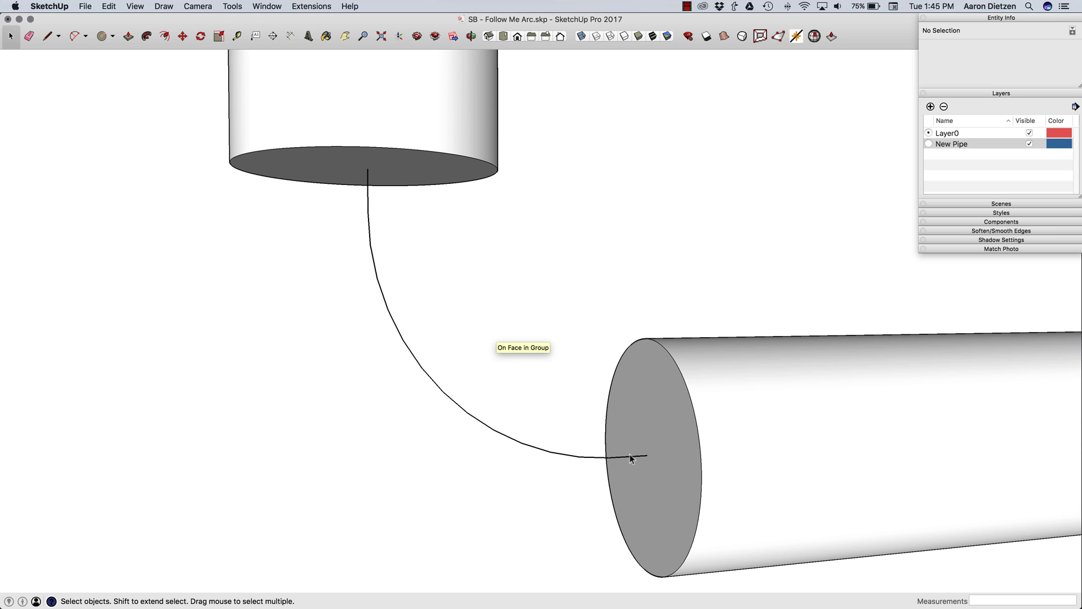
click(367, 181)
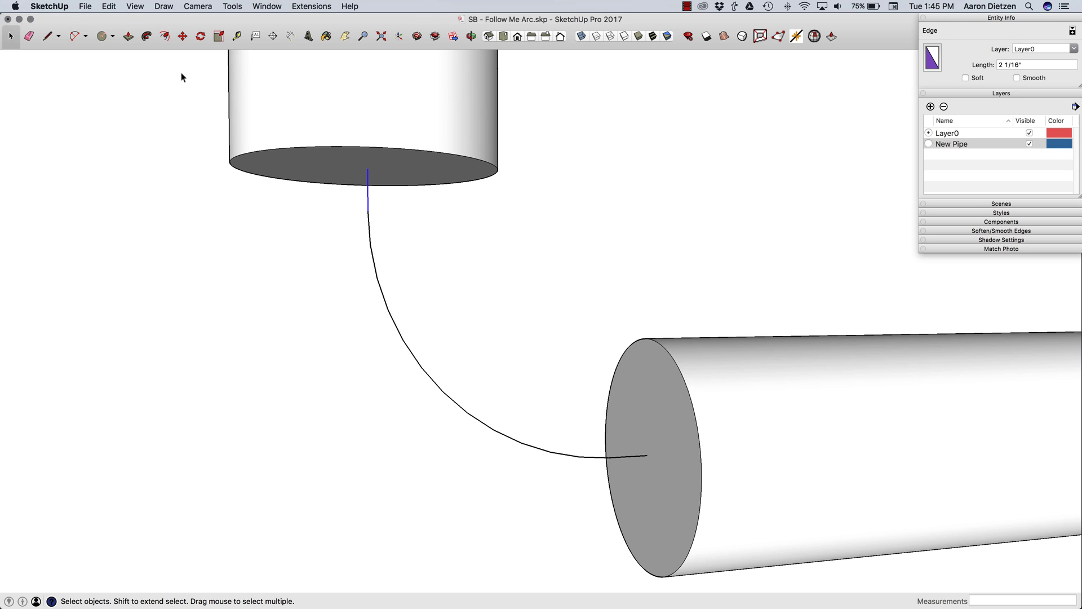
key(c)
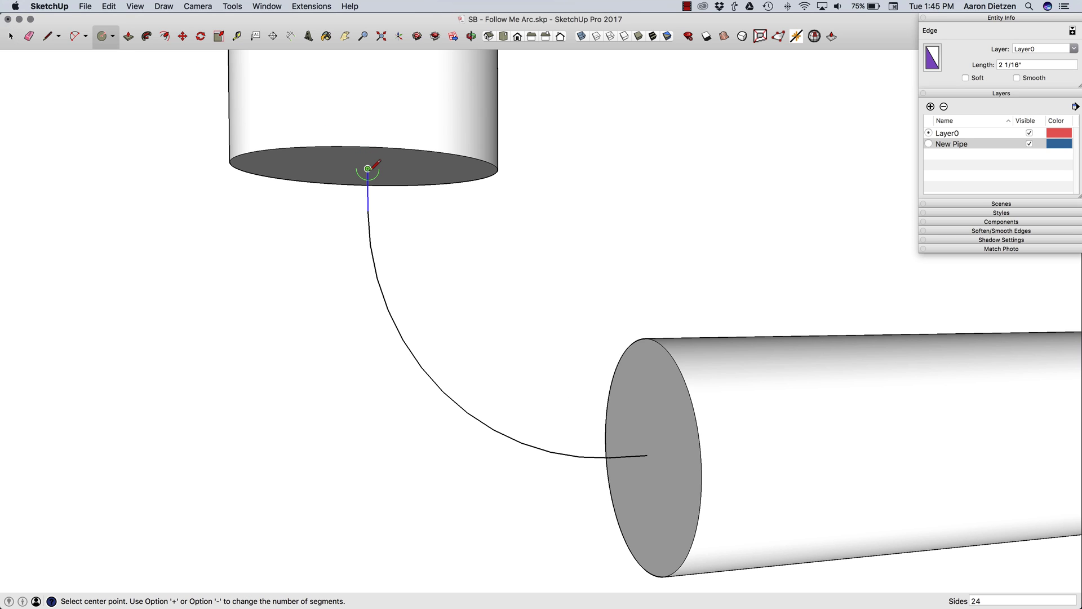
Step: Draw a circle slightly wider than the pipe on the vertical pipe's bottom face
middle_drag(367, 169, 399, 164)
click(398, 163)
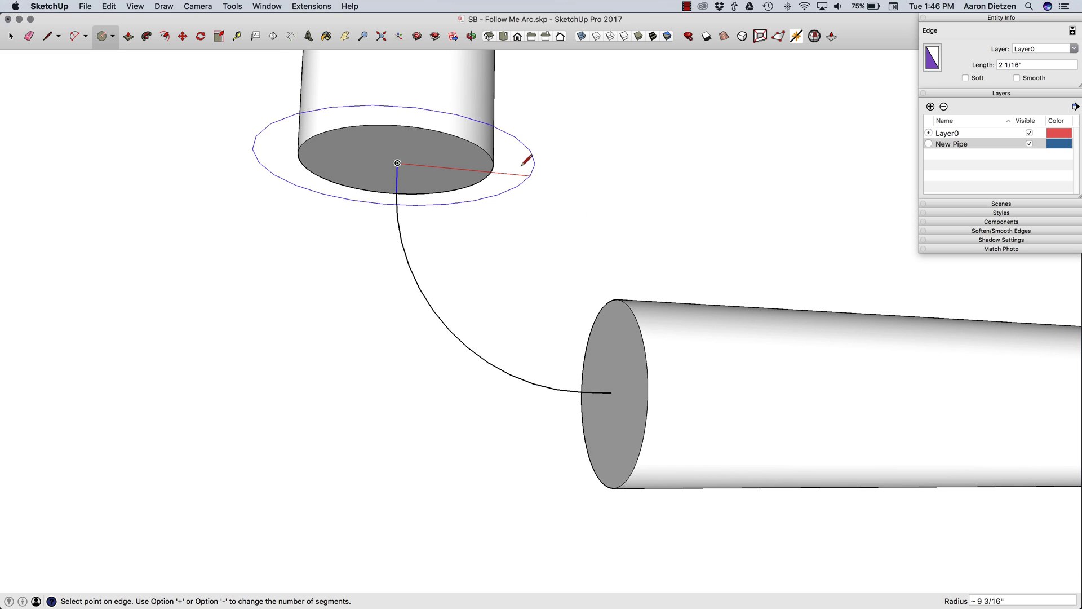
click(512, 163)
key(space)
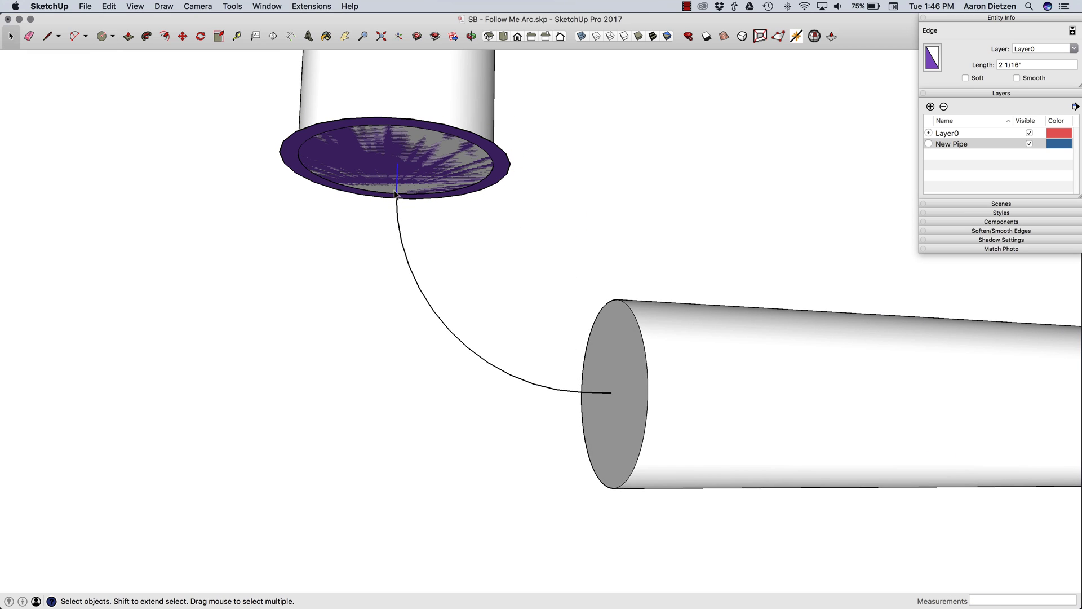
Step: Select the arc and short end edge as the path, then Follow Me the circle into an elbow
shift+click(399, 231)
shift+click(591, 392)
middle_drag(436, 242, 464, 280)
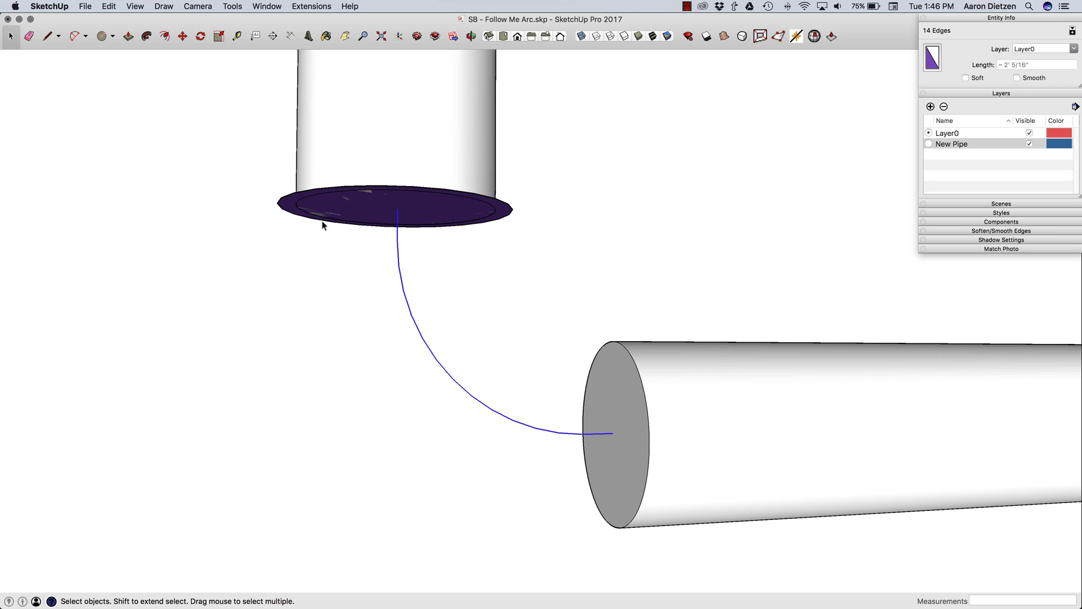
click(146, 37)
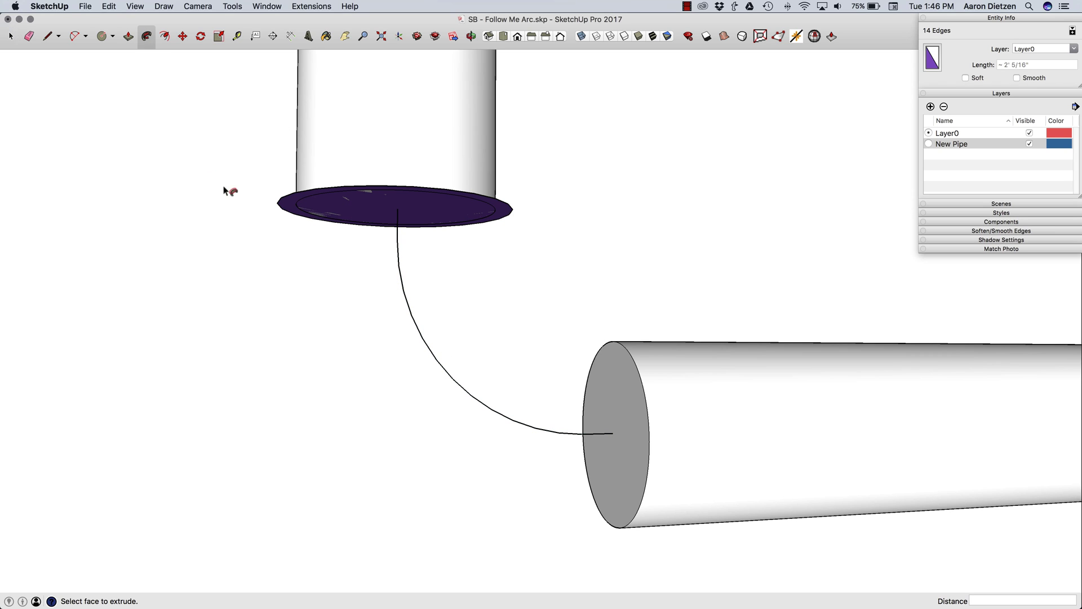
click(293, 206)
middle_drag(536, 232, 472, 265)
key(space)
scroll(383, 282, up, 4)
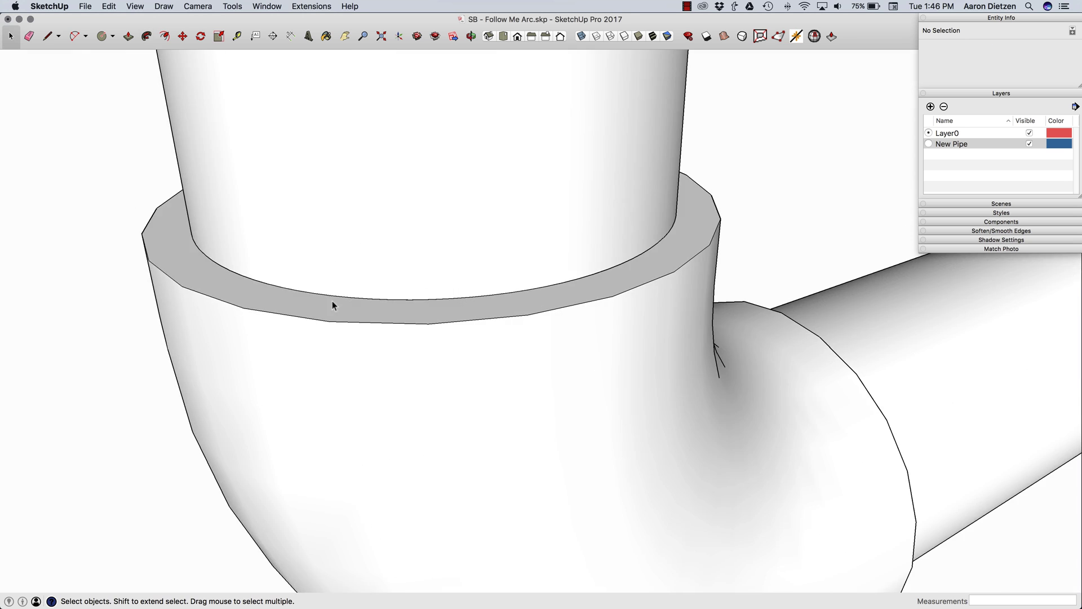
middle_drag(443, 310, 459, 107)
scroll(472, 225, down, 4)
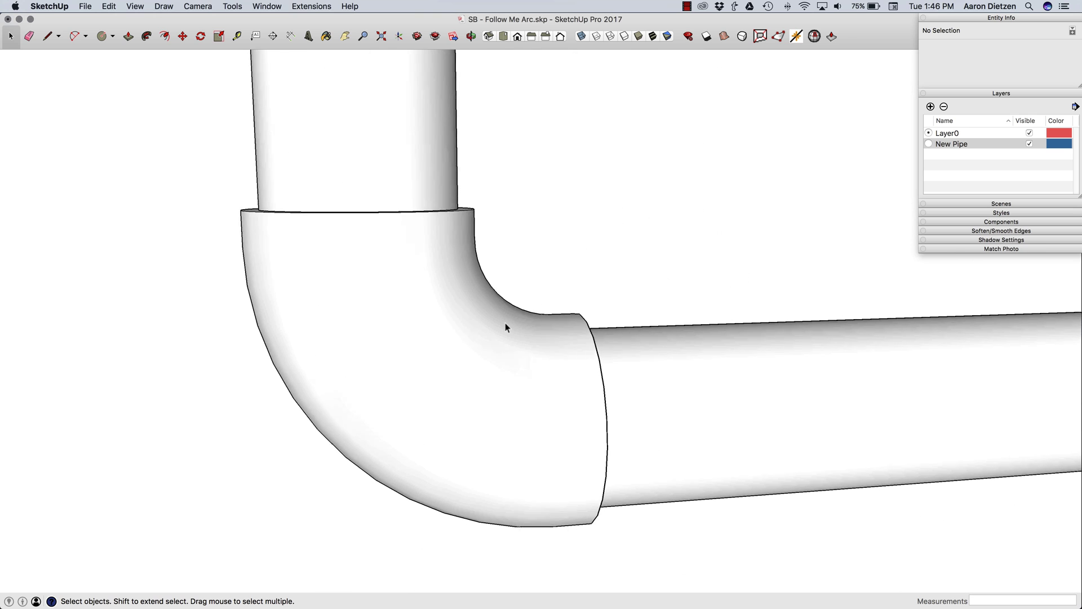
scroll(507, 324, down, 3)
middle_drag(553, 330, 550, 305)
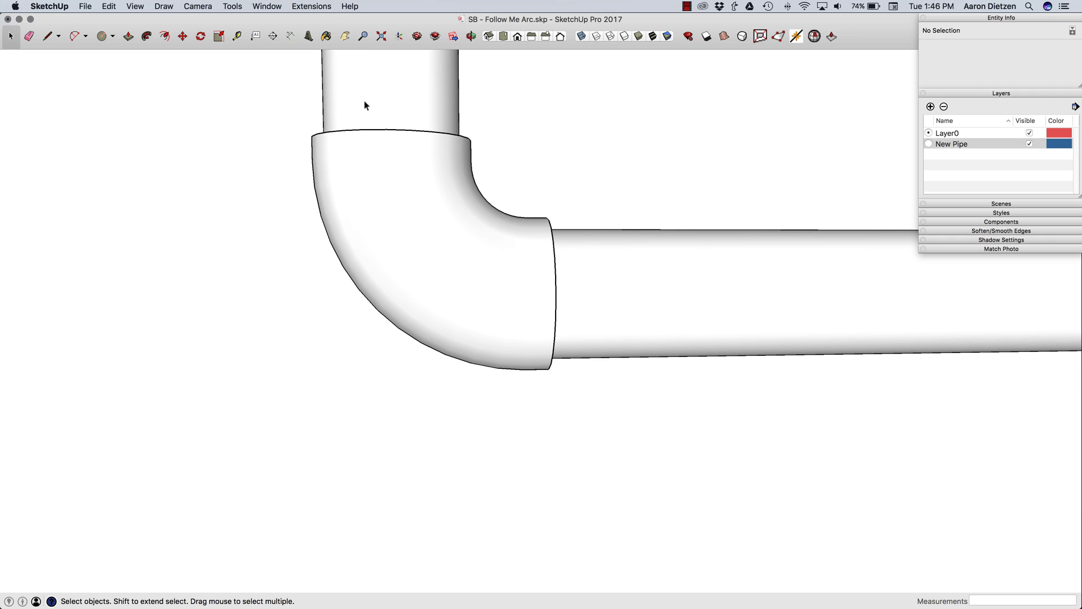
middle_drag(510, 167, 512, 170)
scroll(511, 169, down, 10)
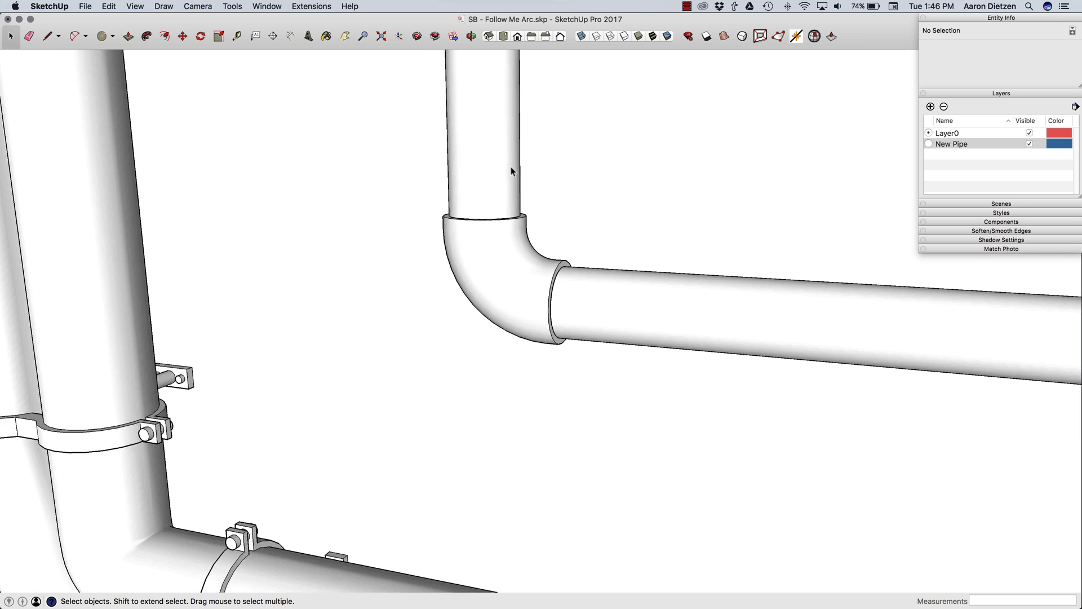
scroll(524, 231, down, 10)
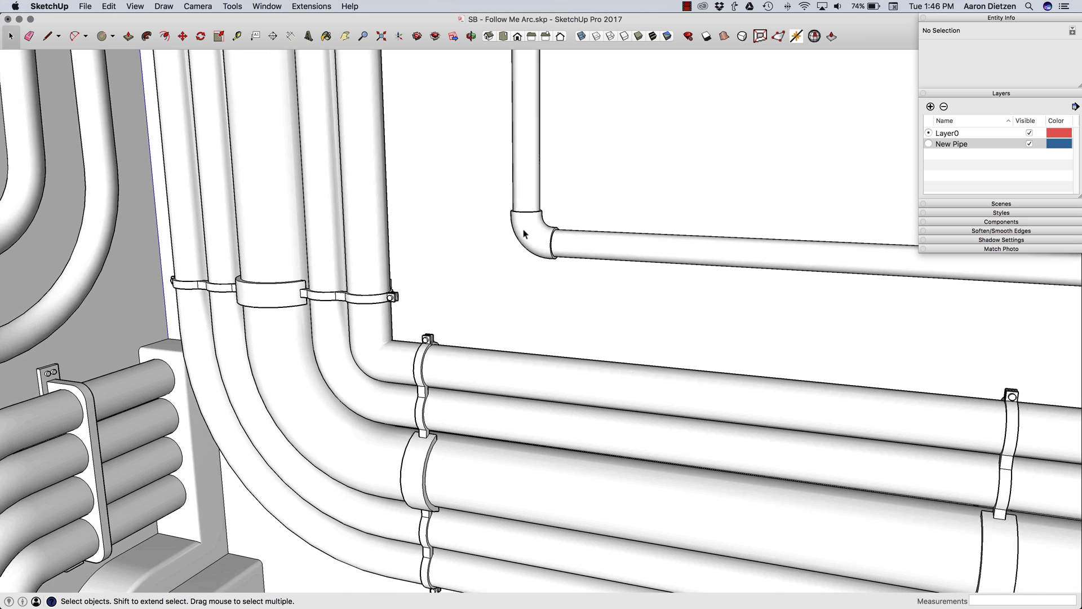
scroll(524, 233, down, 10)
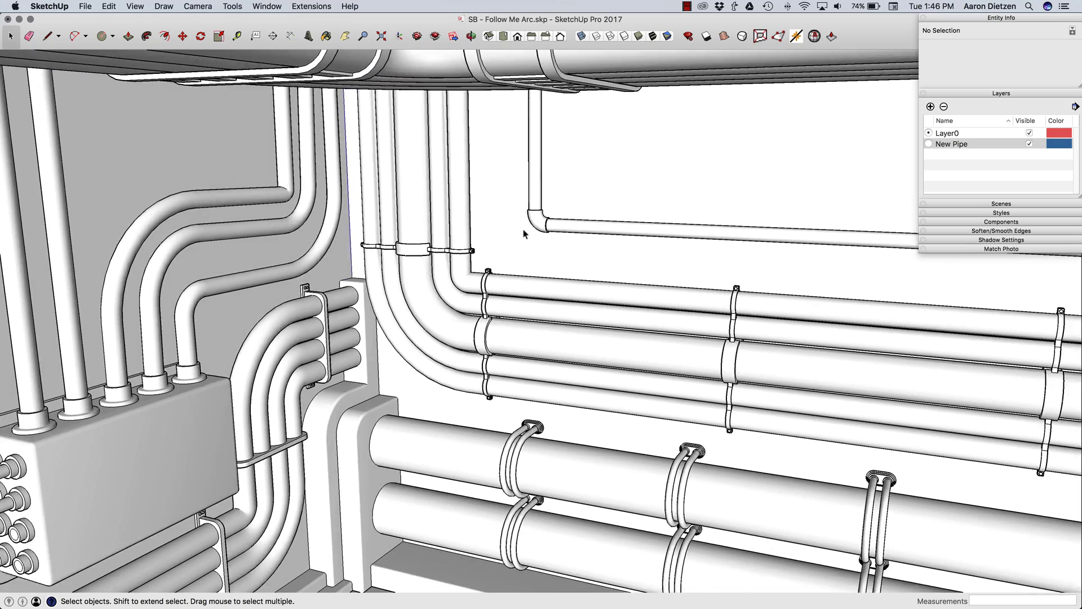
scroll(540, 222, down, 3)
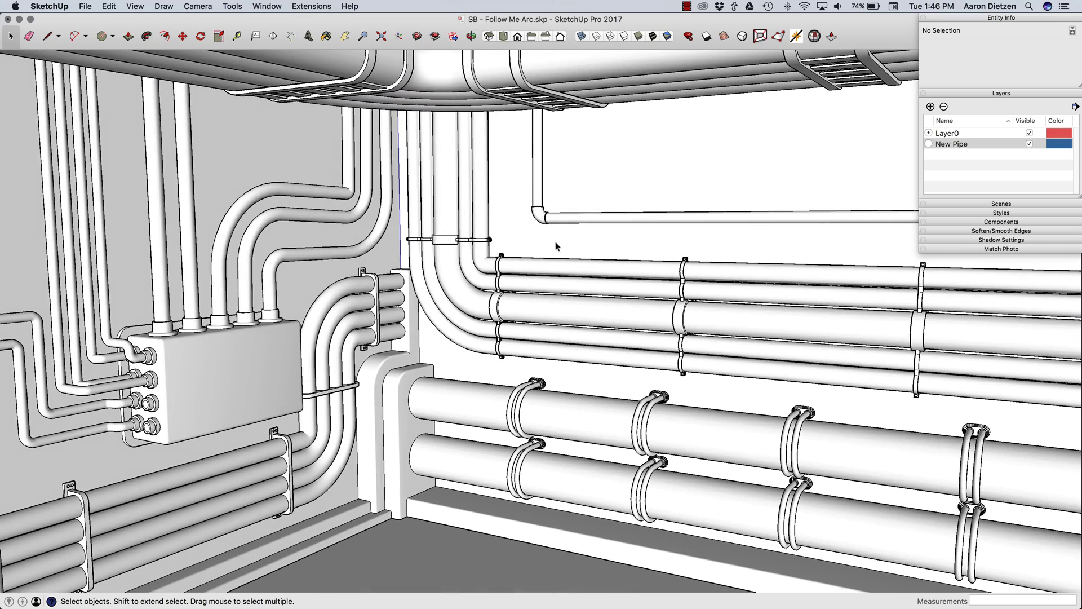